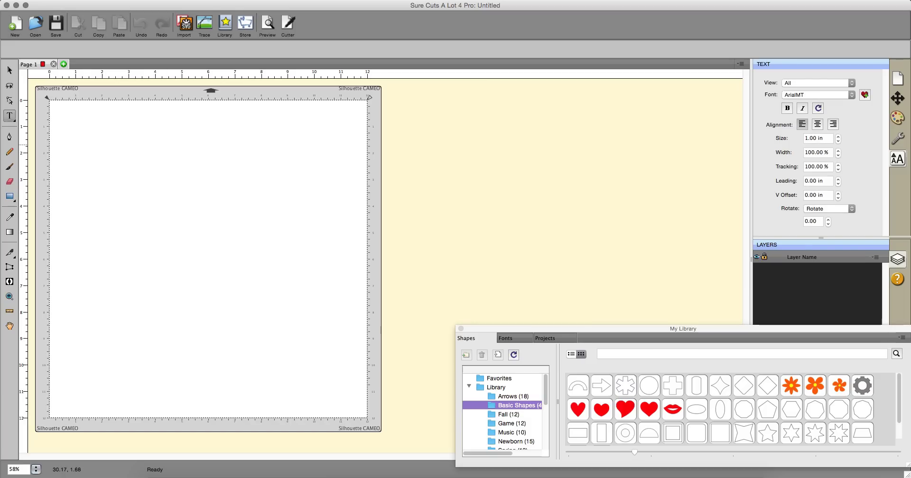
Choose the AbadiMT-CondensedExtraBold font from the library's fonts and start a text line in the upper half of the page
mouse_move(578, 385)
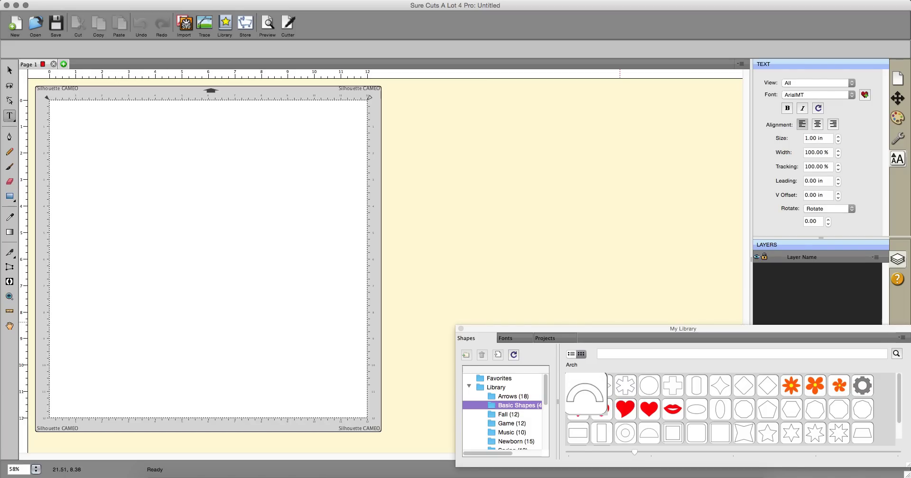
click(505, 337)
drag(617, 328, 564, 162)
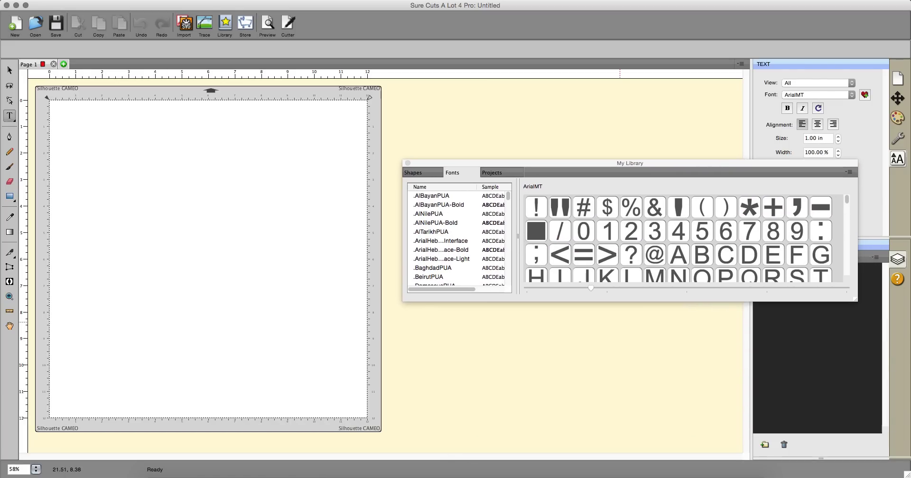
scroll(458, 237, down, 10)
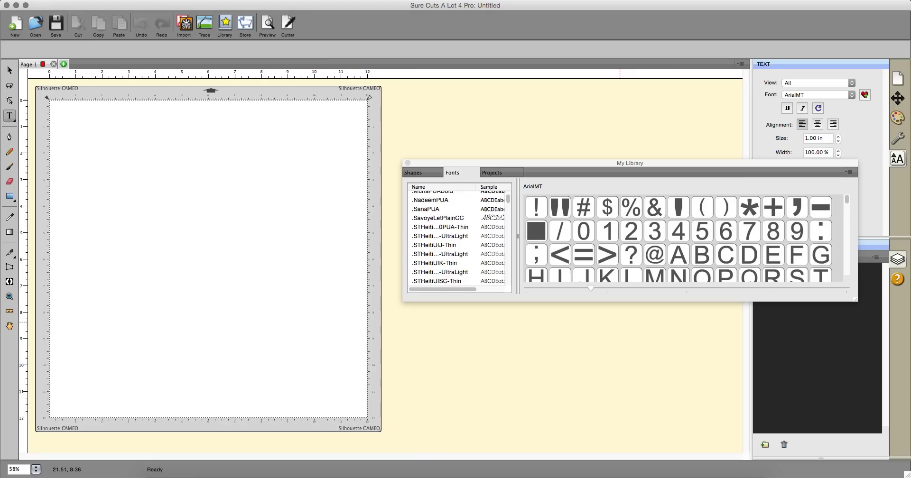
scroll(458, 237, down, 6)
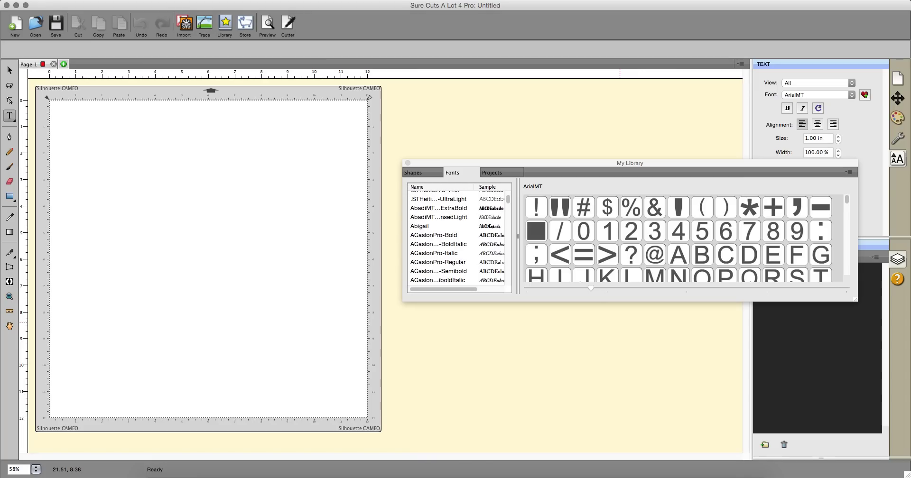
click(439, 207)
mouse_move(565, 209)
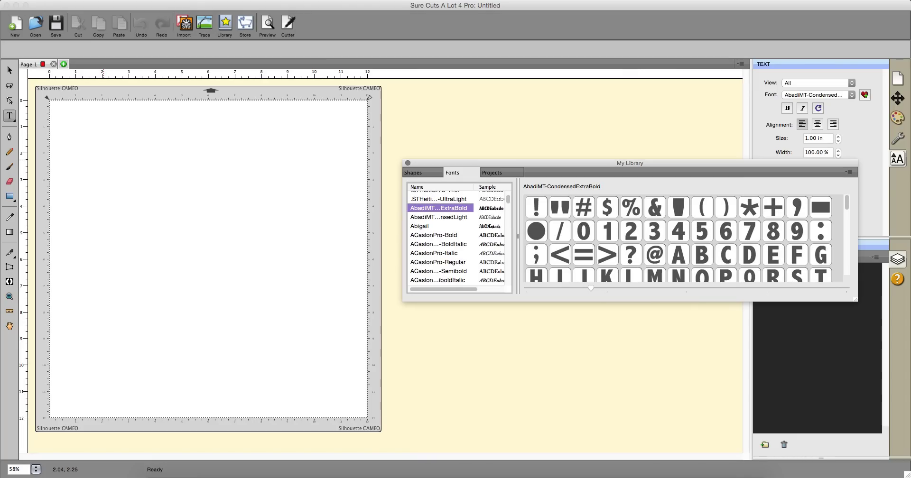
click(122, 225)
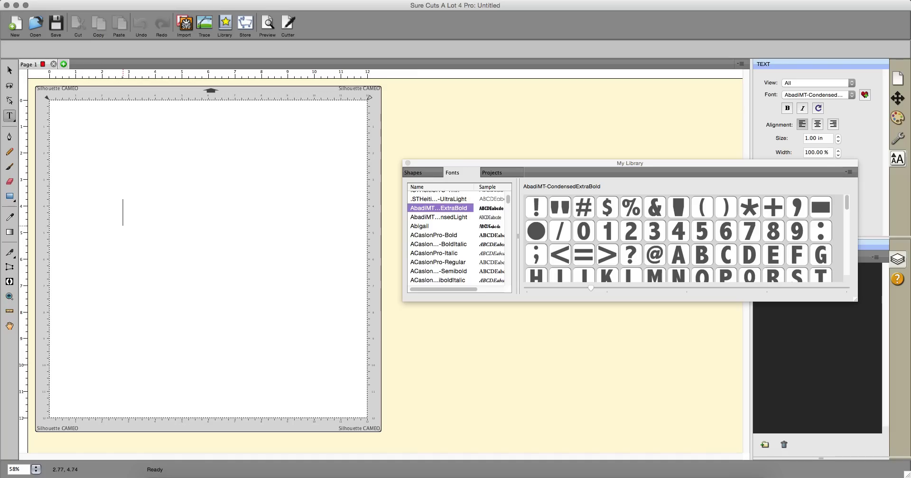
text(Fun with fo)
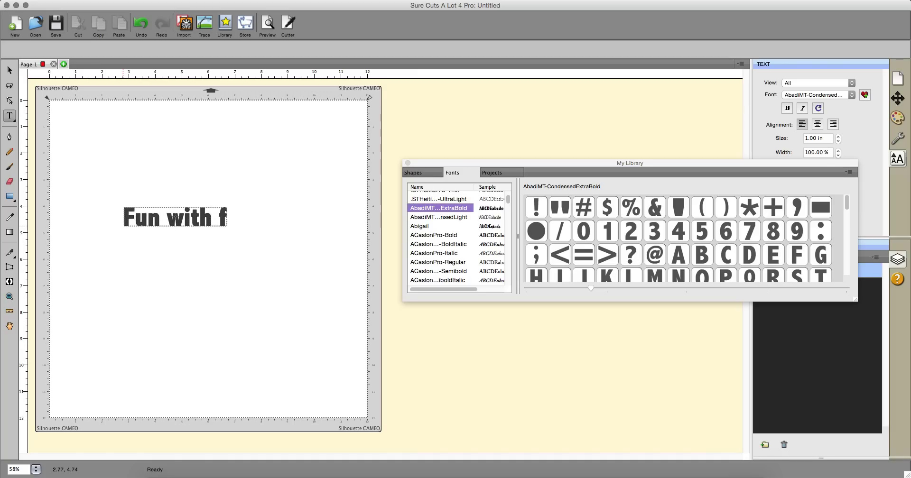
key(BackSpace)
key(BackSpace)
key(BackSpace)
key(BackSpace)
key(BackSpace)
key(BackSpace)
key(BackSpace)
key(BackSpace)
key(BackSpace)
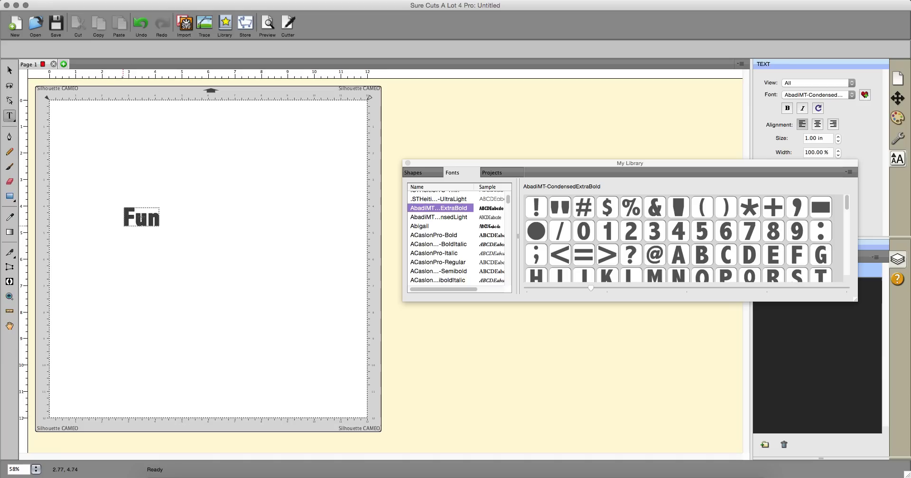
key(BackSpace)
key(BackSpace)
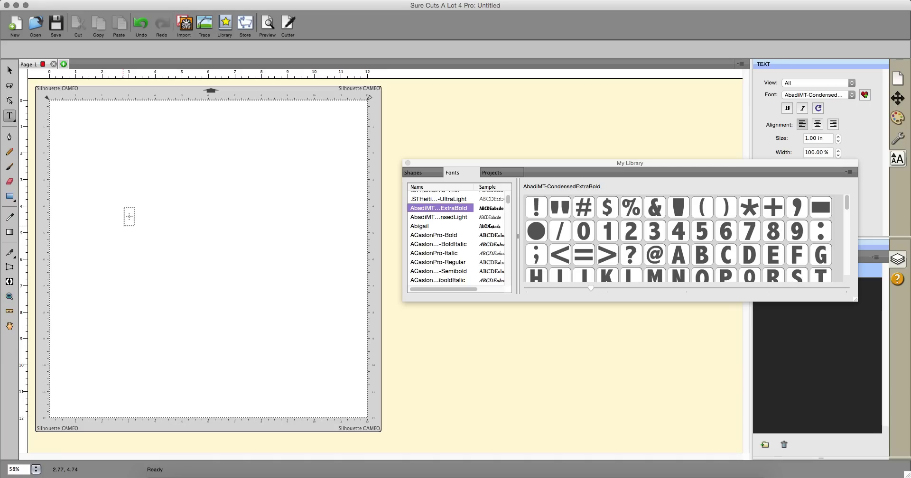
Enter the text FONTS and enlarge it to about 8.8 in wide and 3.9 in high
text(FONTS)
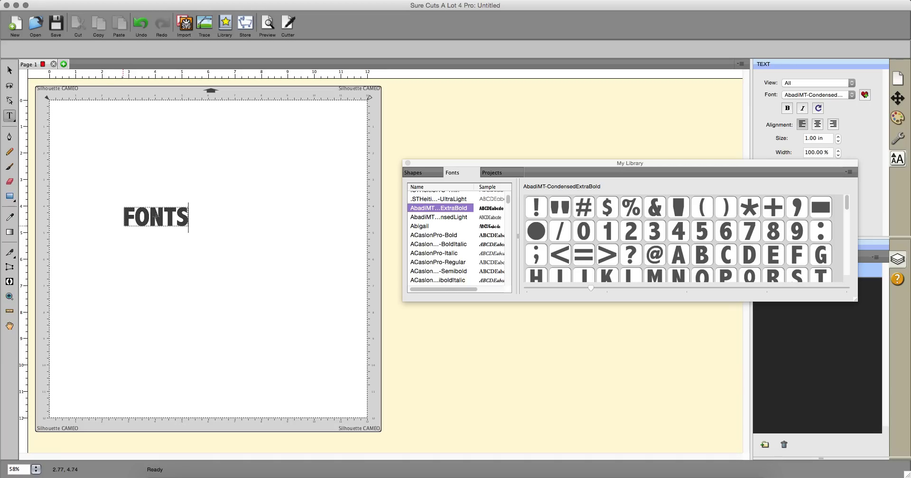
key(Escape)
click(155, 217)
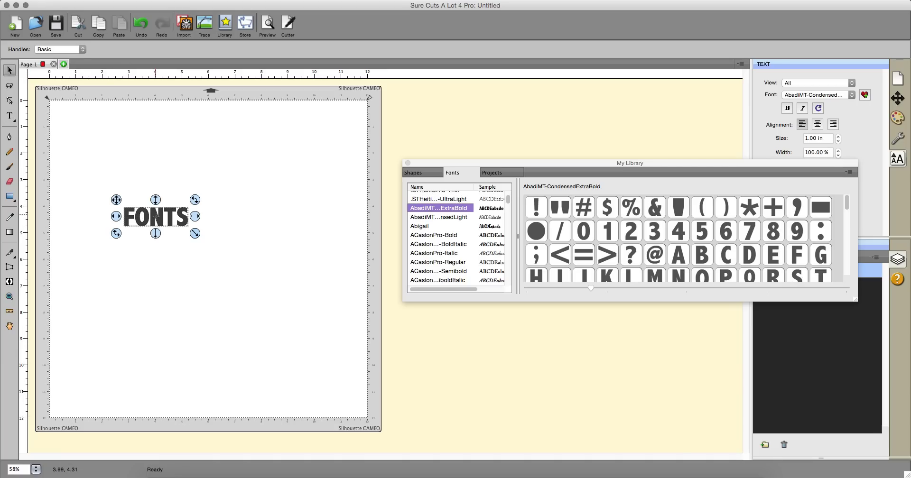
drag(156, 217, 338, 264)
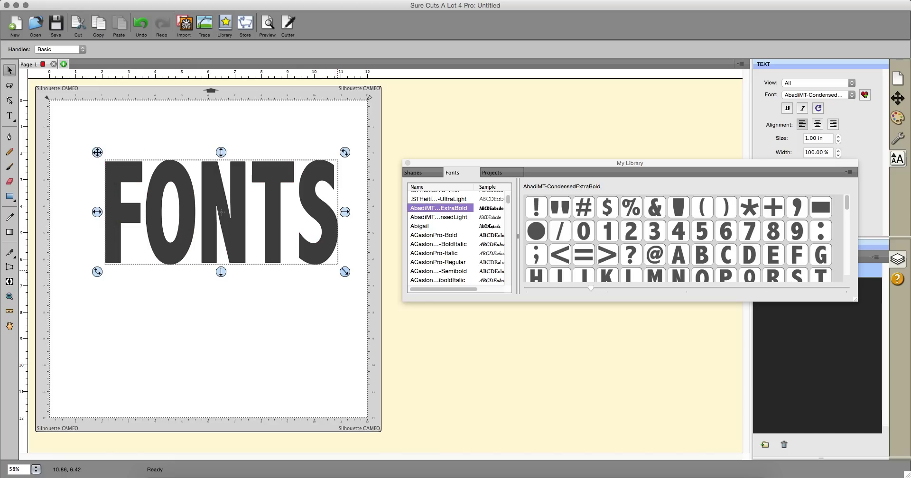
Apply a Barrel Distortion effect with a threshold of 22 to the FONTS text, with Auto Preview on
click(257, 0)
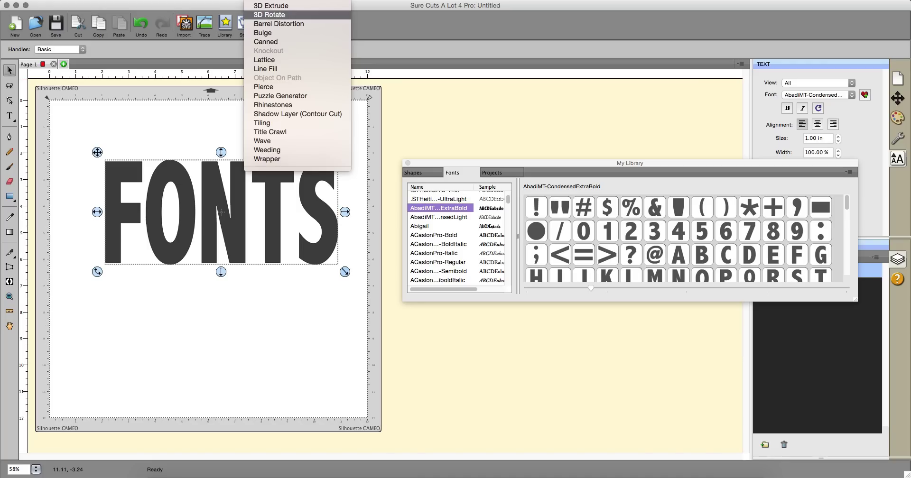
click(279, 24)
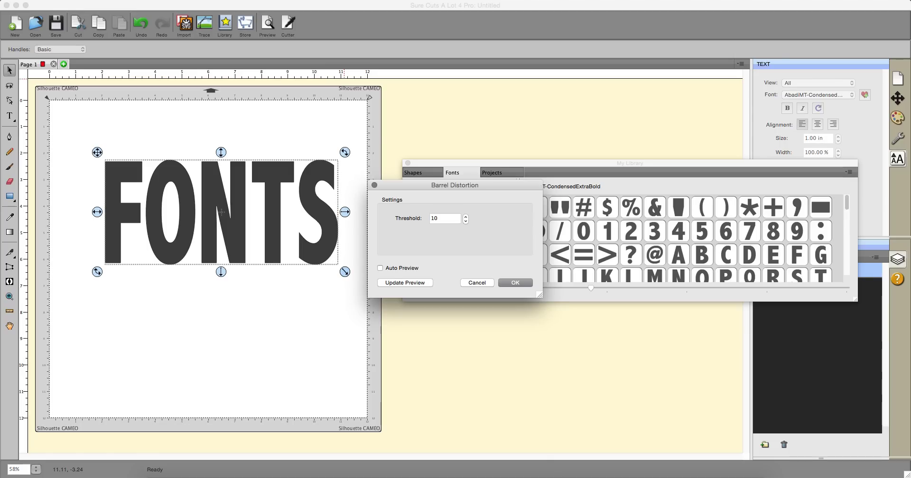
click(380, 268)
click(404, 283)
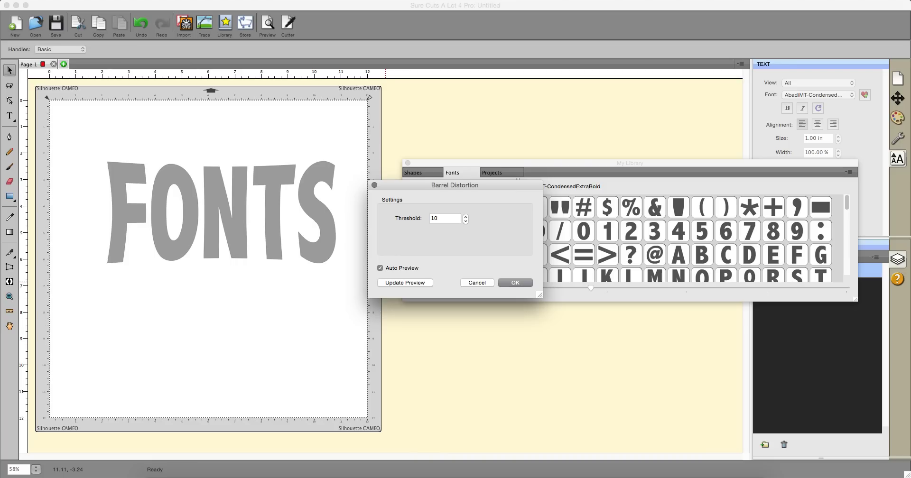
click(465, 217)
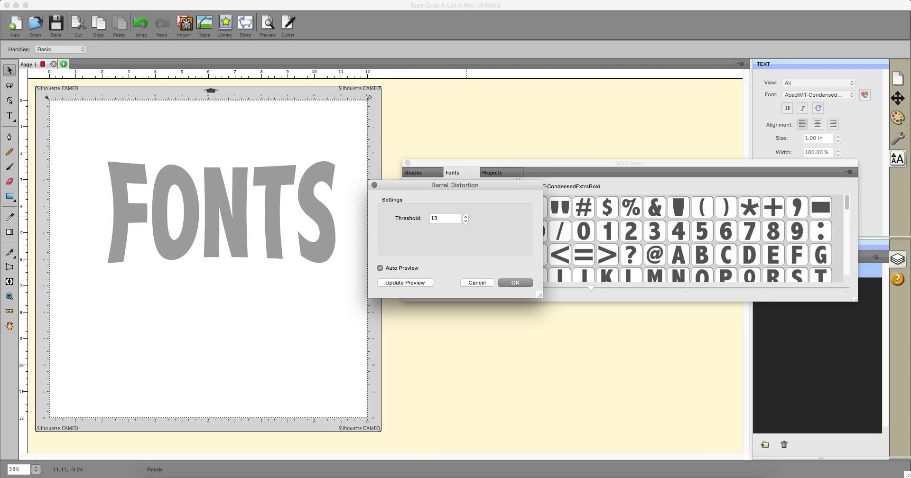
click(466, 216)
click(465, 217)
click(465, 216)
click(466, 216)
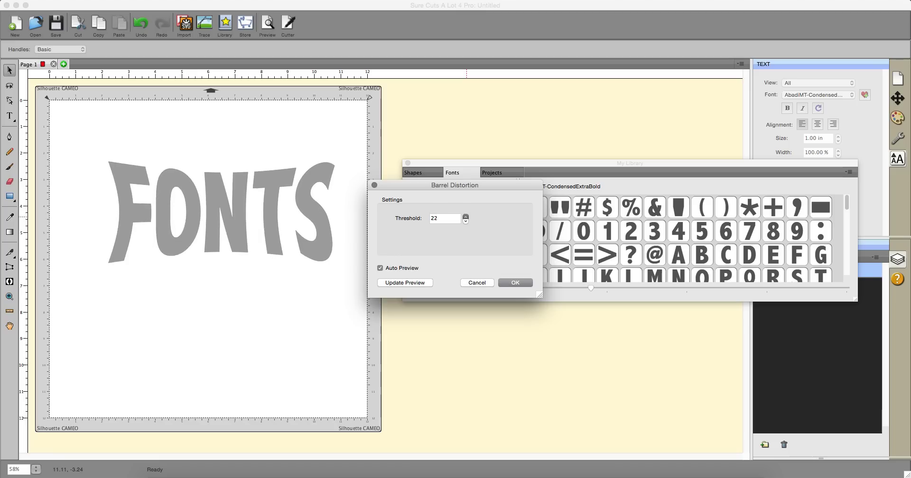
click(466, 217)
key(Return)
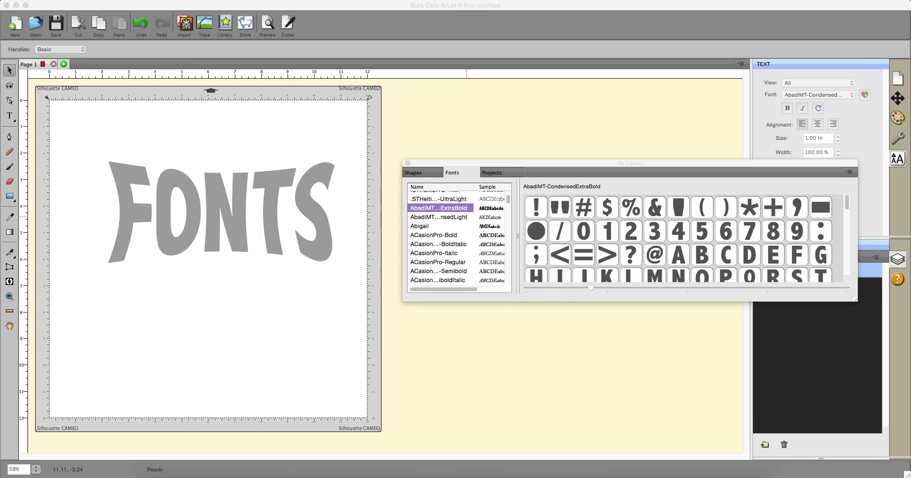
Move the distorted word to about 1 in from the page's left edge and ungroup it into single letters
drag(213, 234, 180, 252)
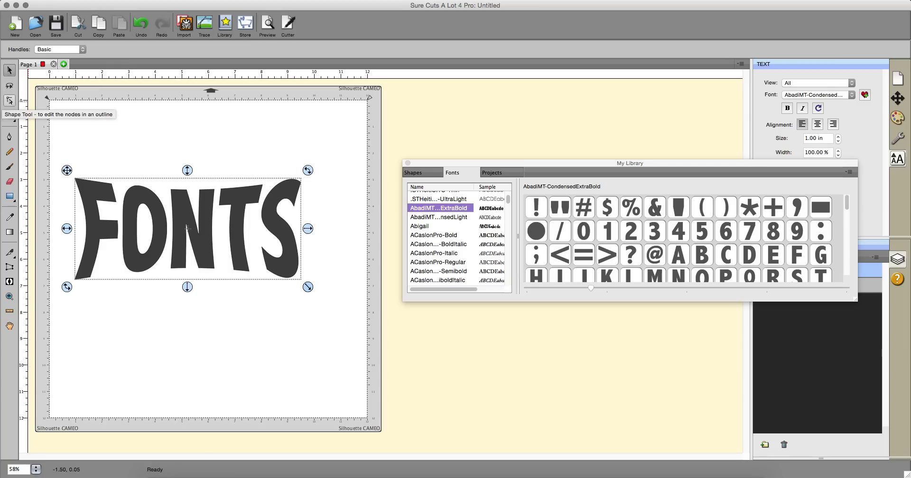
click(9, 100)
right_click(136, 240)
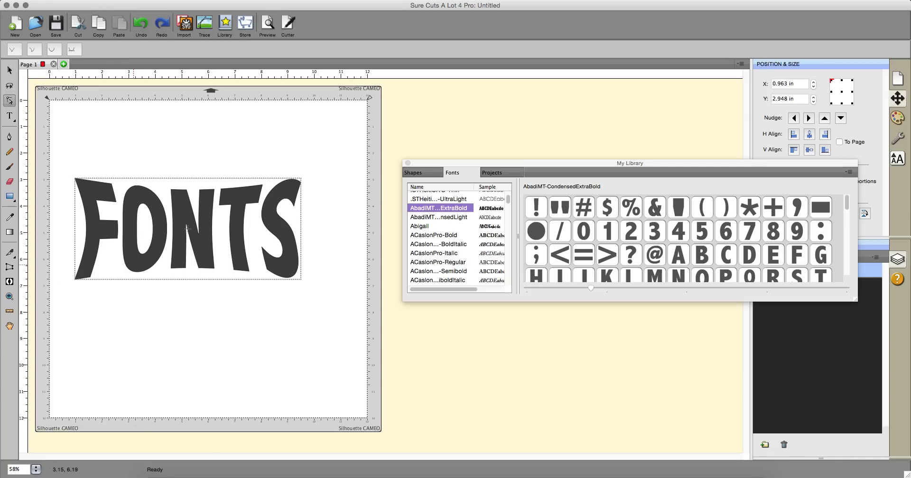
right_click(133, 263)
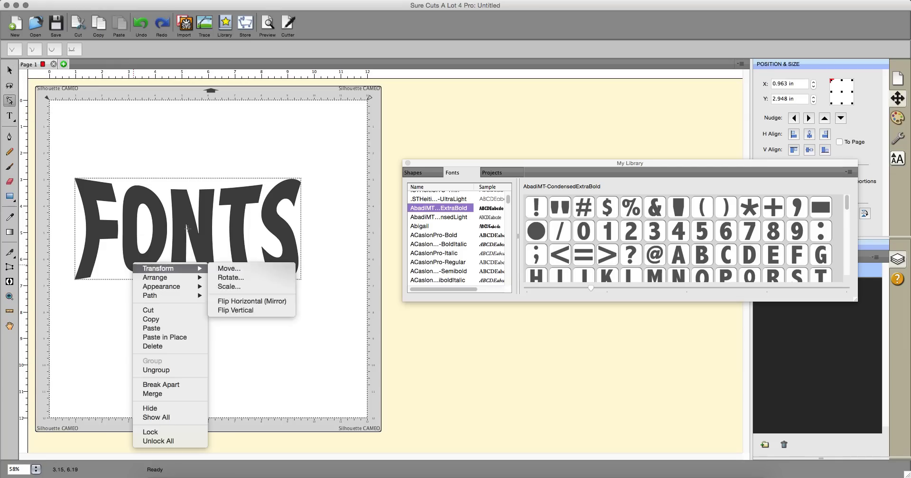
click(162, 370)
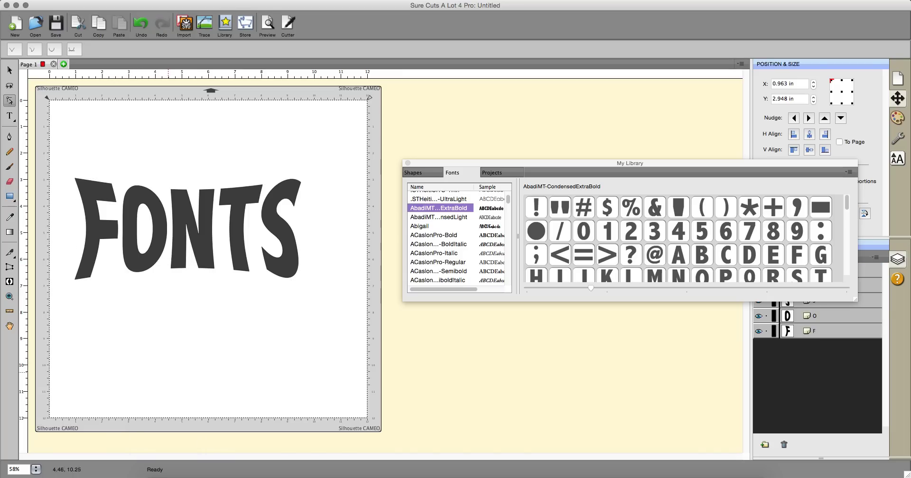
Reshape the letter F with the Shape Tool by pulling both top corner nodes outward and the inner node under its top arm down and right
click(97, 228)
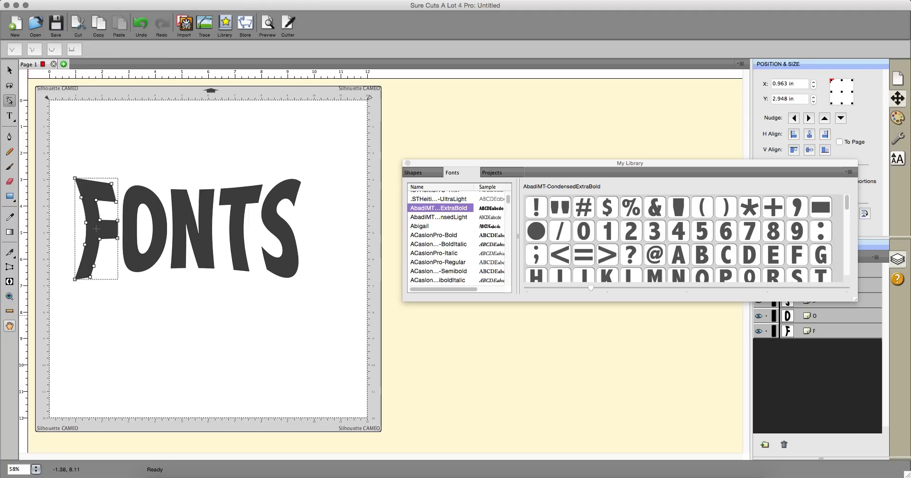
click(9, 296)
click(97, 229)
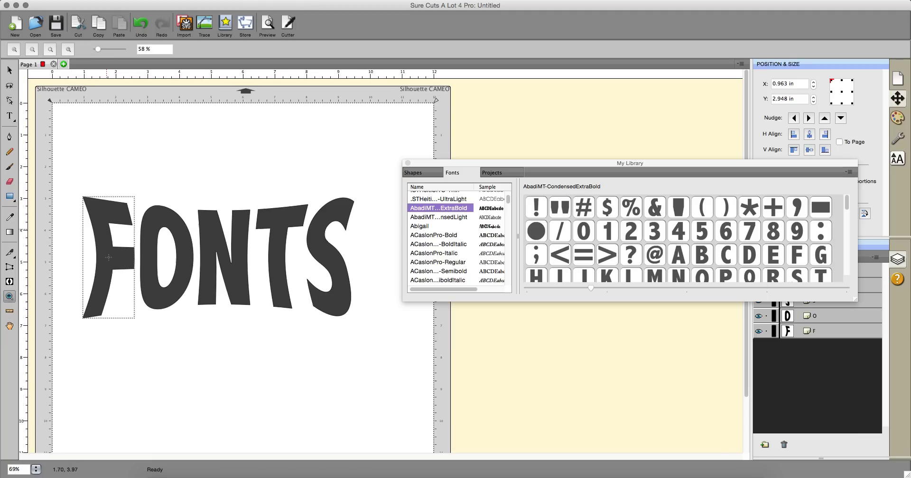
drag(60, 148, 350, 341)
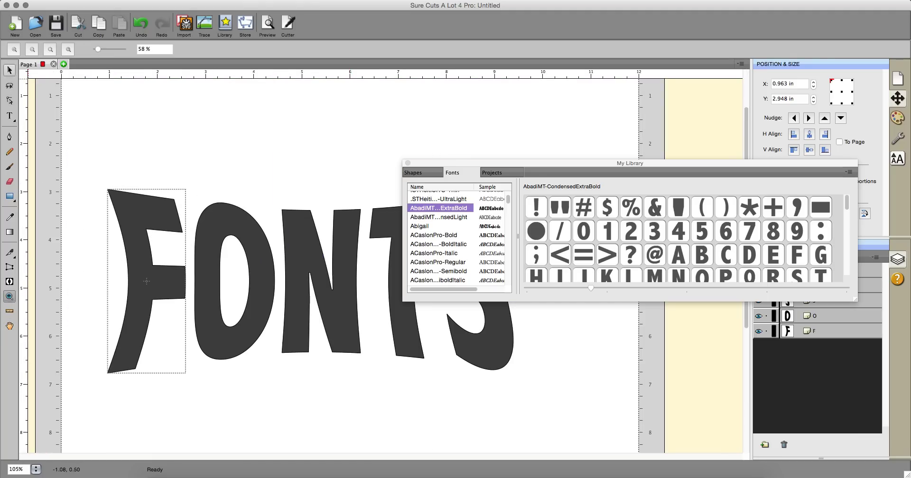
click(10, 101)
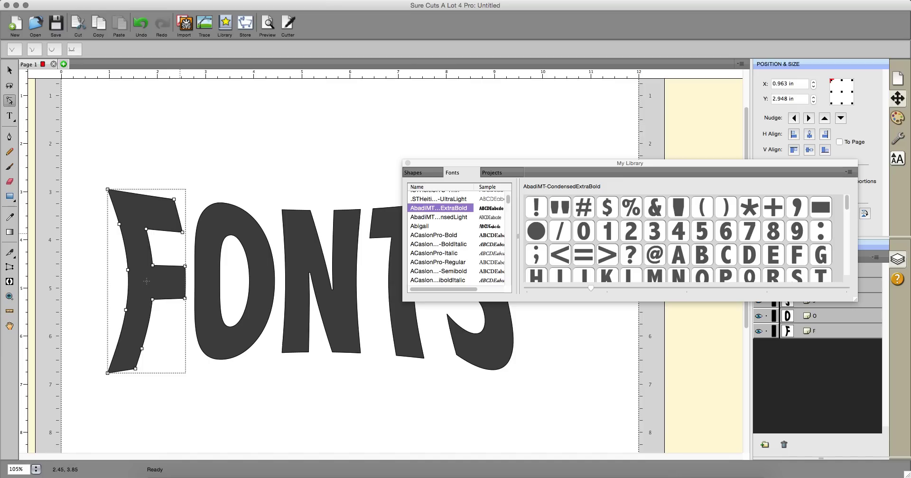
drag(108, 190, 145, 199)
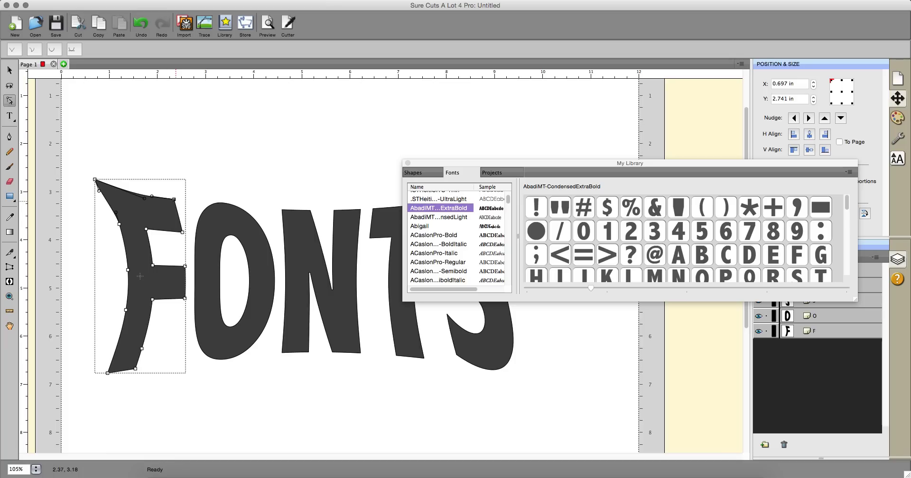
drag(175, 199, 188, 194)
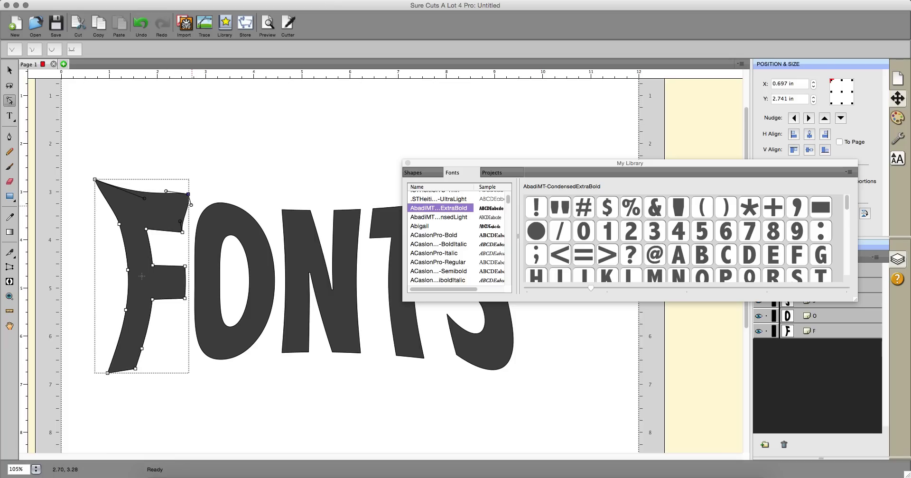
click(180, 207)
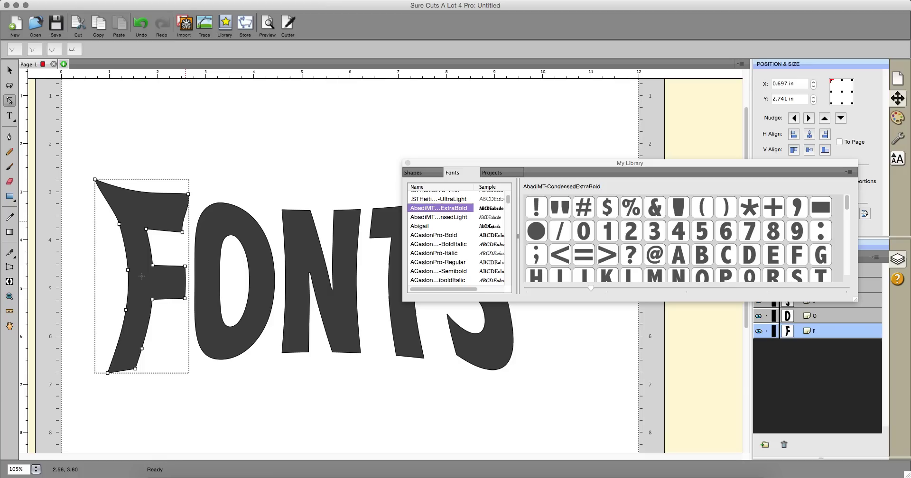
drag(146, 229, 158, 239)
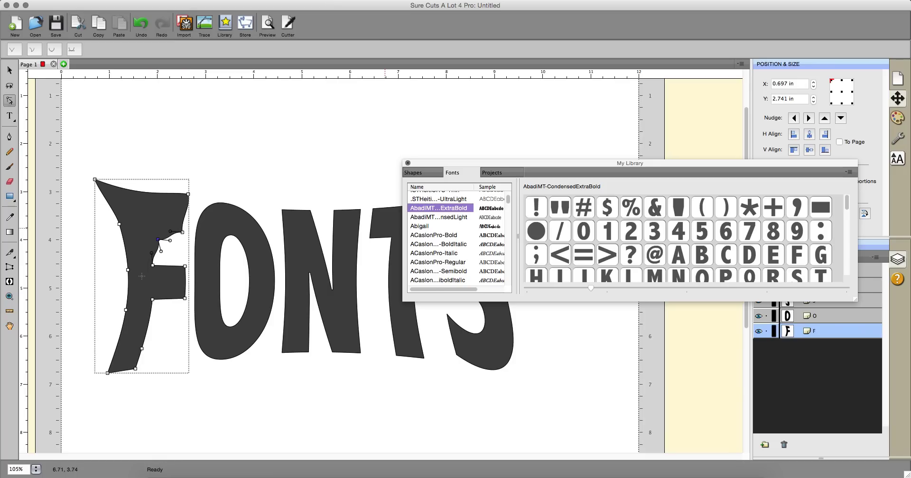
Close the My Library window and pull the letter N's top left corner node up and slightly outward
click(408, 163)
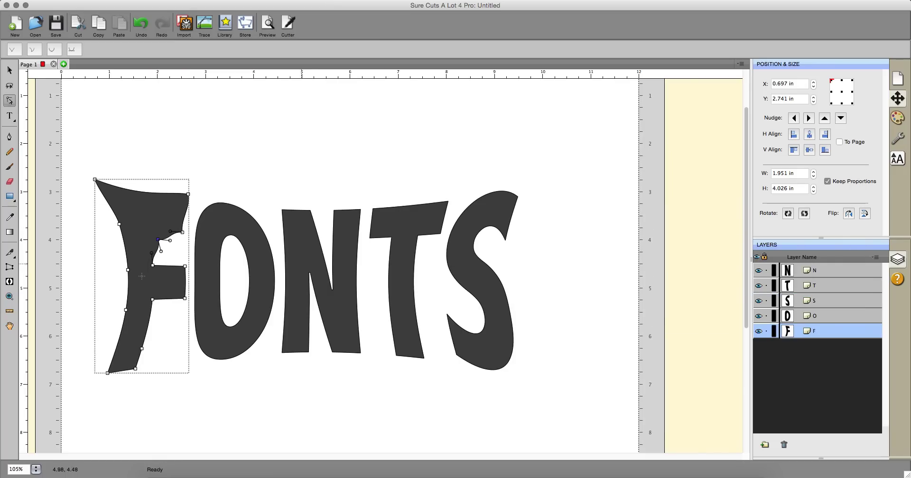
click(304, 246)
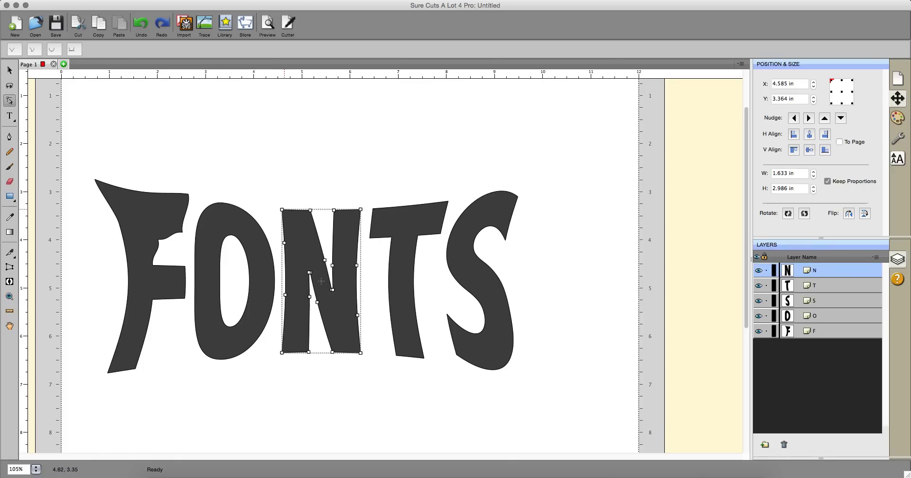
drag(283, 209, 280, 195)
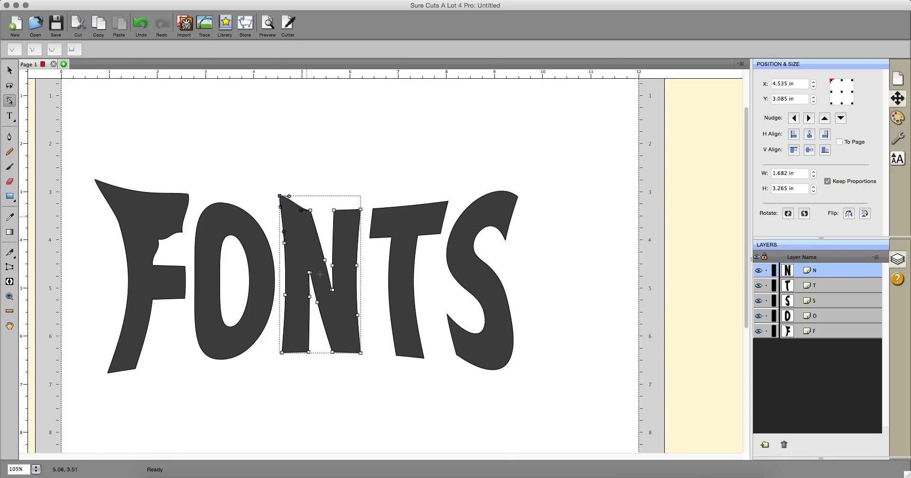
Convert the N's top right corner node to a corner node and pull it up and to the right
drag(360, 209, 359, 207)
right_click(360, 209)
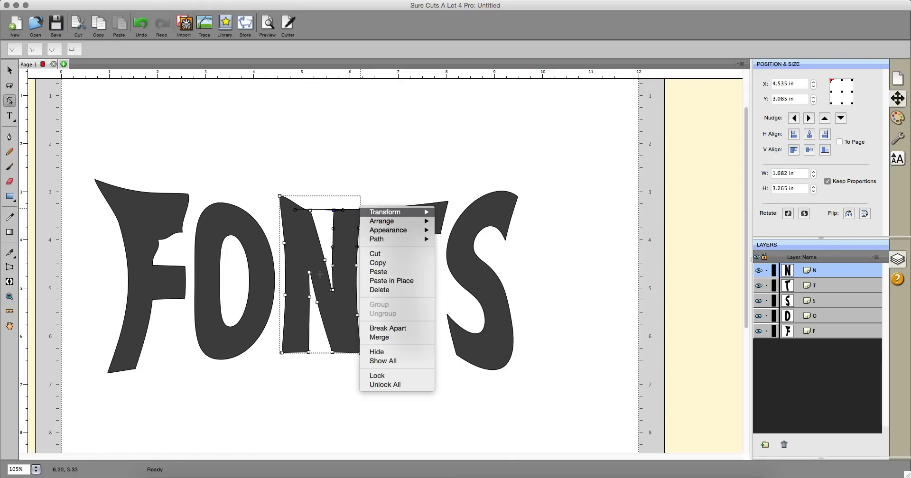
mouse_move(394, 212)
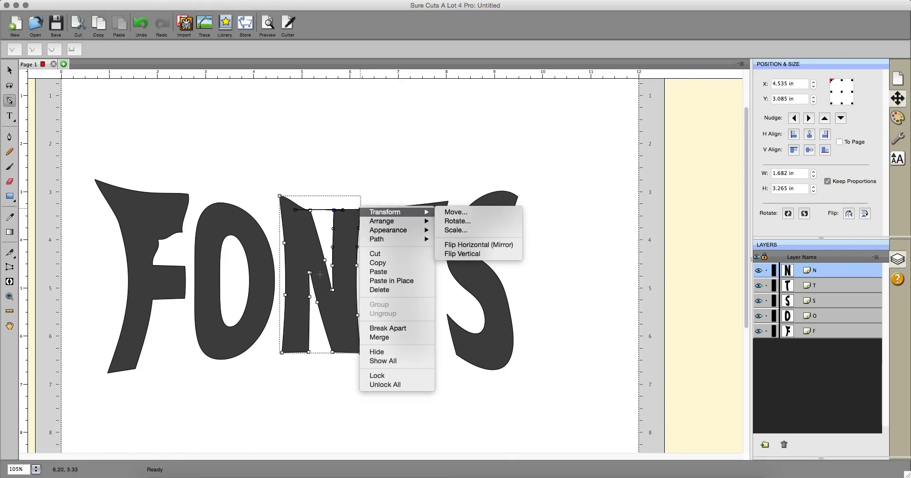
mouse_move(394, 239)
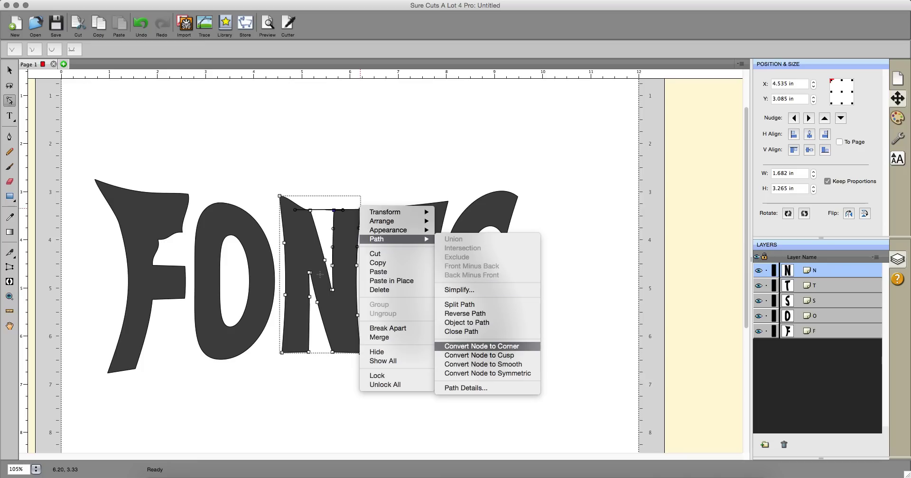
click(482, 347)
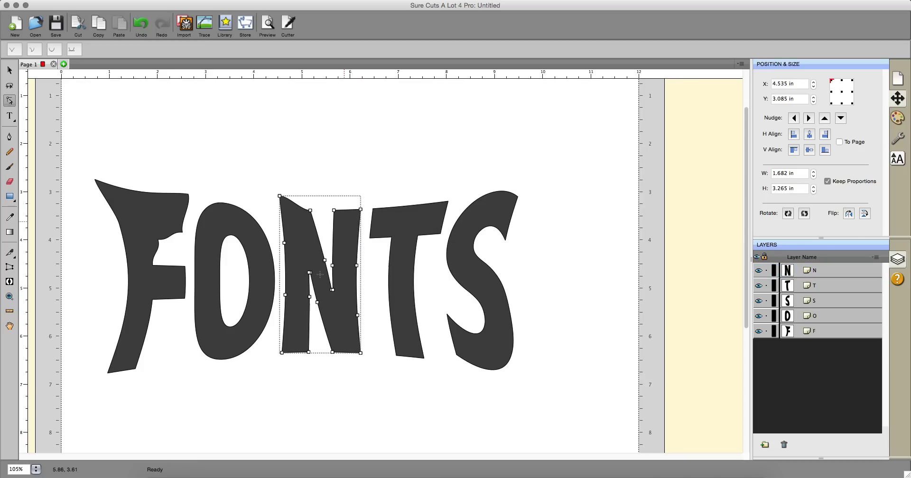
drag(361, 209, 368, 193)
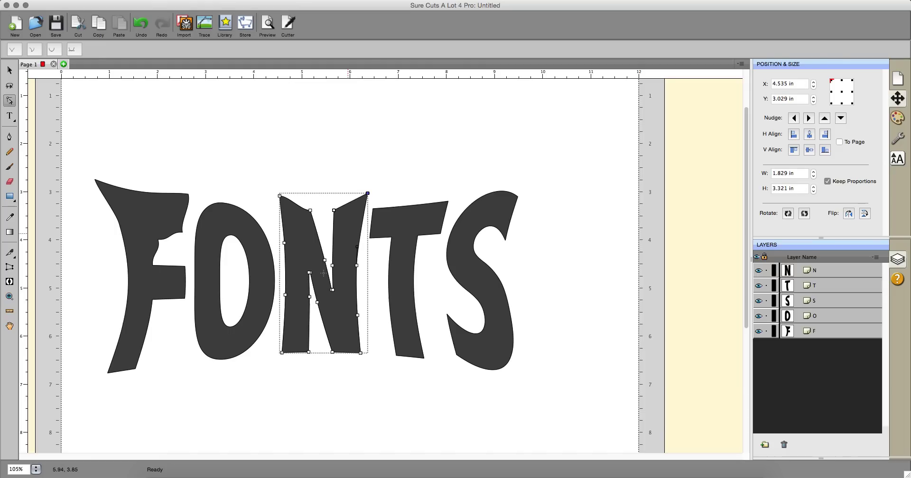
Apply Convert Node to Corner at the inner top of the N's left stem, raise that node rightward and shift the diagonal's upper-edge node left
right_click(309, 209)
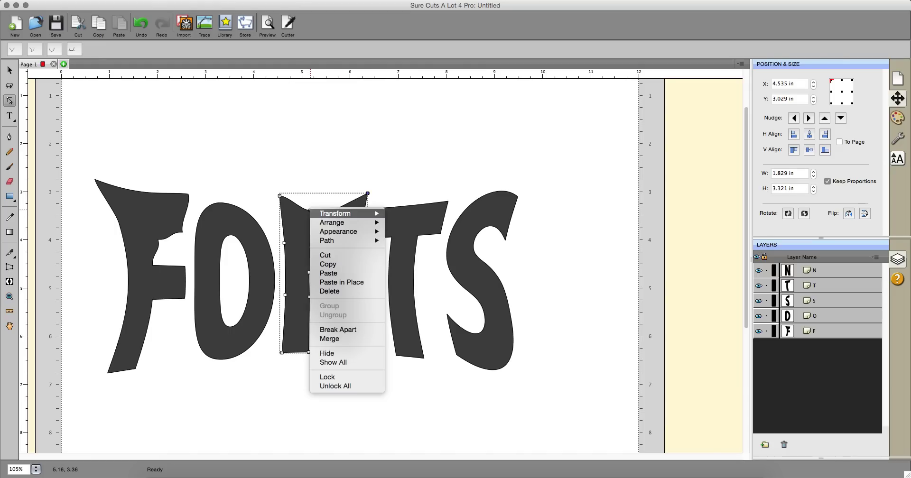
mouse_move(332, 241)
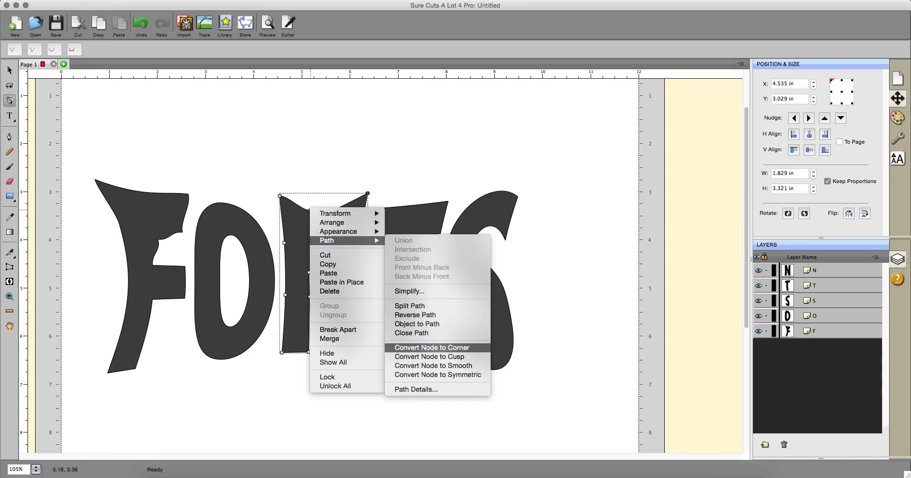
click(432, 348)
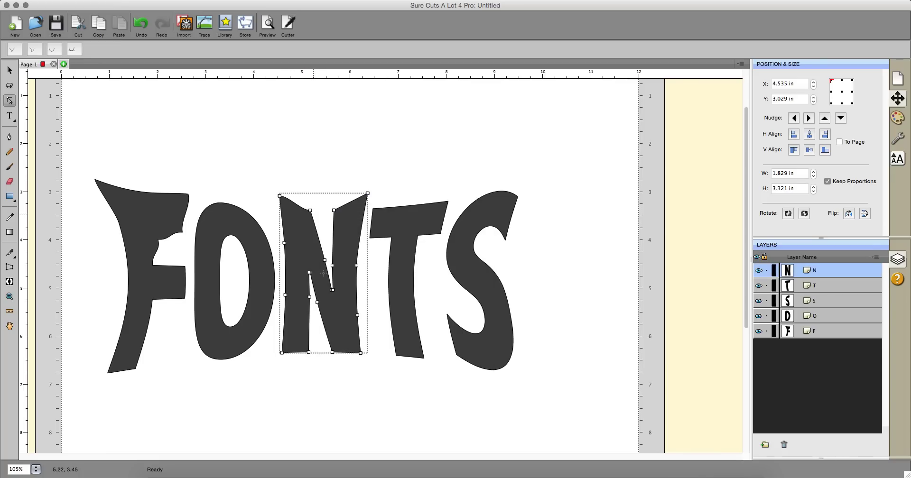
drag(310, 210, 317, 195)
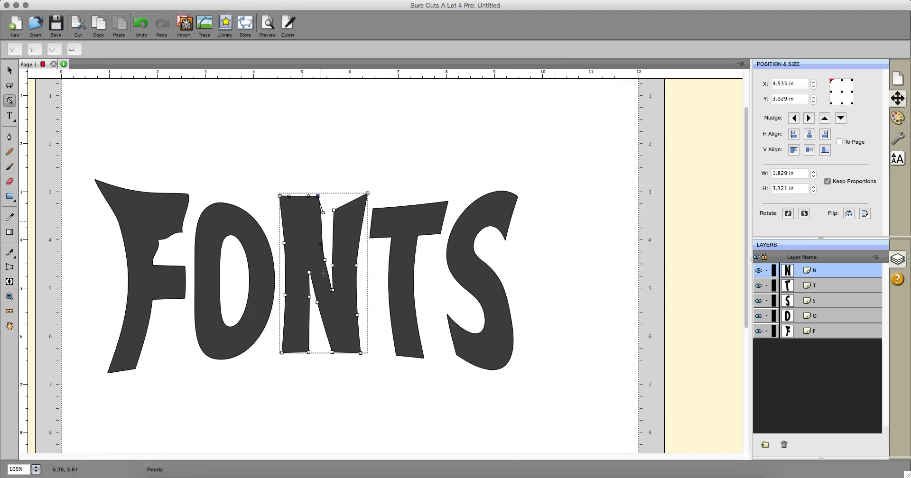
drag(326, 261, 321, 260)
Reshape the letter T by pulling its top right corner node up and outward into a pointed tip over the S
click(409, 280)
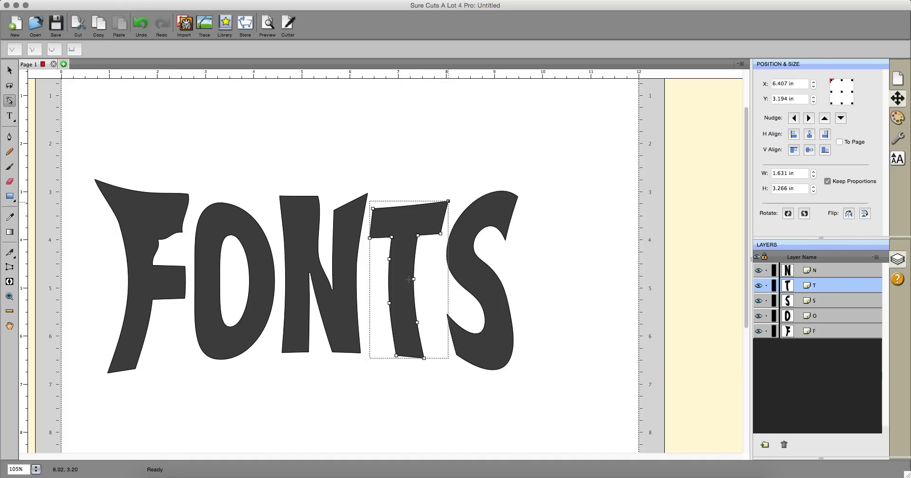
mouse_move(447, 200)
mouse_down()
mouse_move(463, 188)
mouse_move(438, 193)
mouse_move(439, 201)
mouse_up()
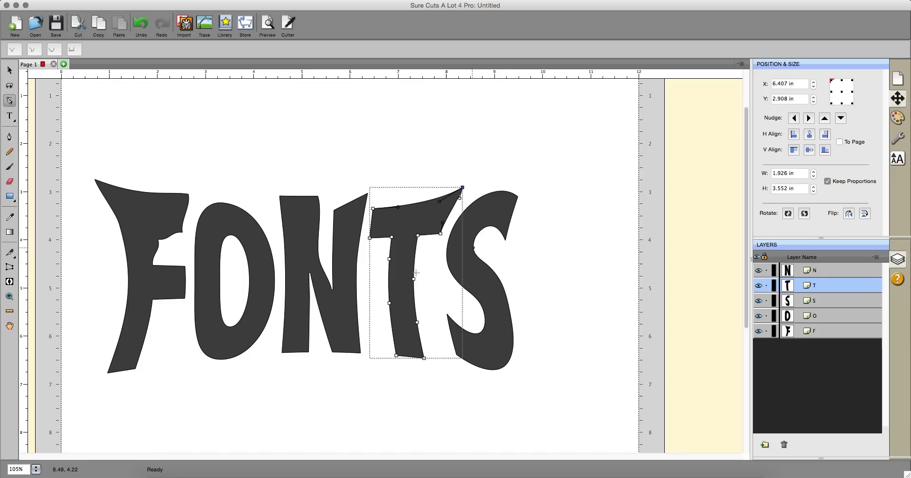
Reshape the letter S by raising the inner node of its upper tip and pulling two nodes on its lower right edge outward
click(481, 280)
mouse_move(505, 240)
mouse_down()
mouse_move(503, 211)
mouse_move(504, 225)
mouse_up()
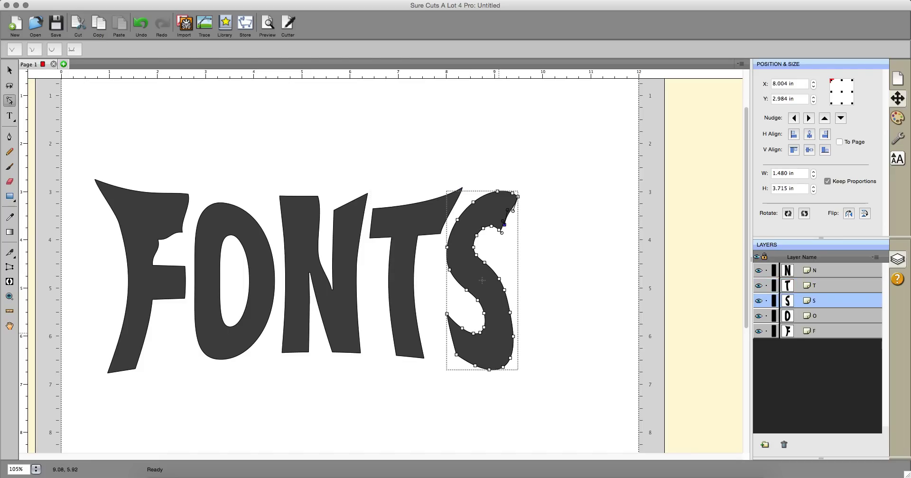
click(494, 343)
drag(503, 290, 519, 315)
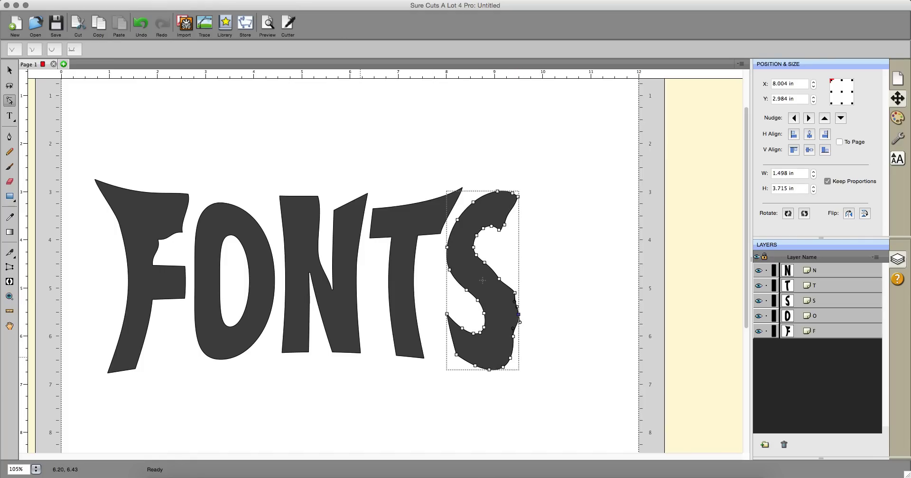
Select the letter N again for node editing
click(300, 341)
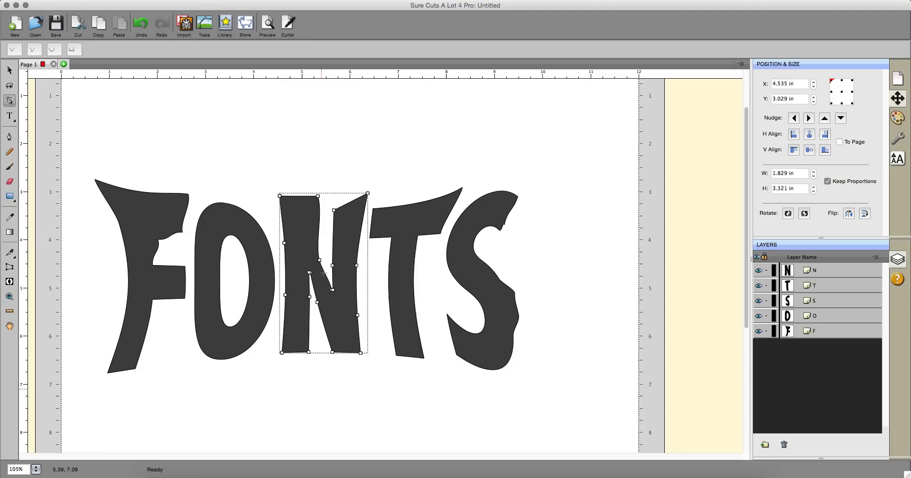